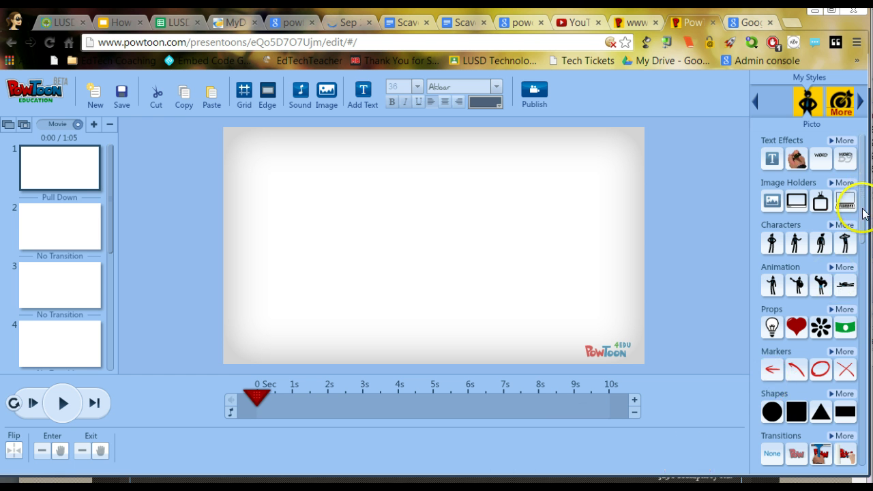
Try the yellow crumpled, plain yellow and white backgrounds on slide 1, then settle on lined notebook paper.
{"action": "left_click_drag", "start_coordinate": [864, 209], "coordinate": [865, 467]}
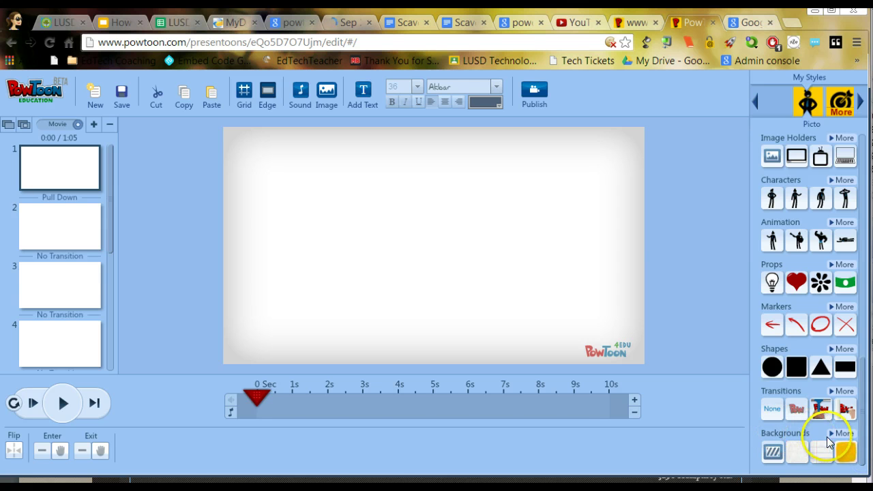
{"action": "left_click", "coordinate": [842, 433]}
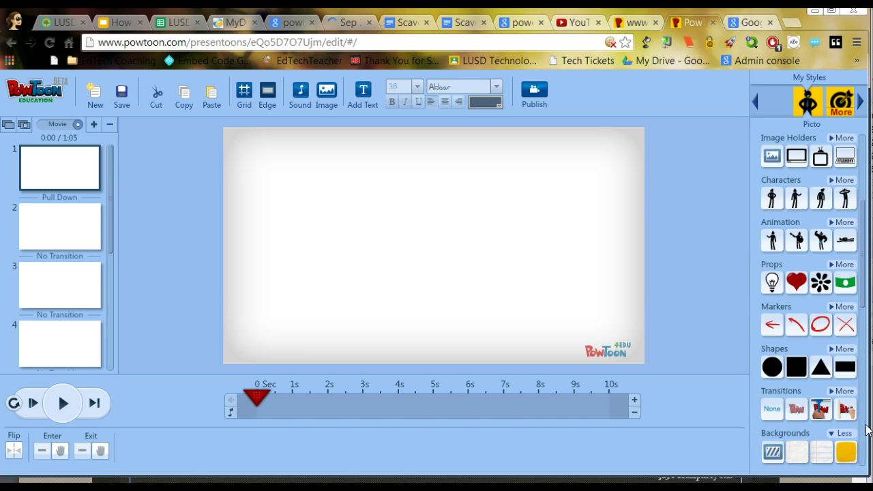
{"action": "scroll", "coordinate": [867, 430], "scroll_direction": "down", "scroll_amount": 3}
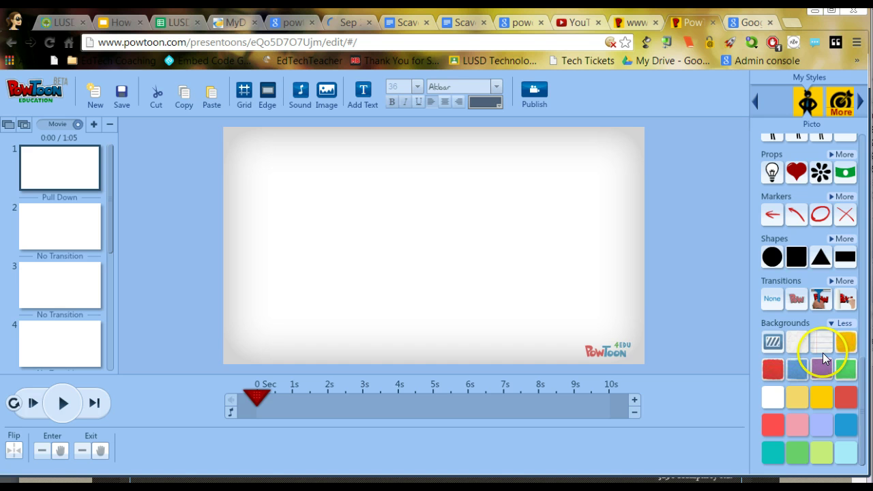
{"action": "left_click", "coordinate": [844, 343]}
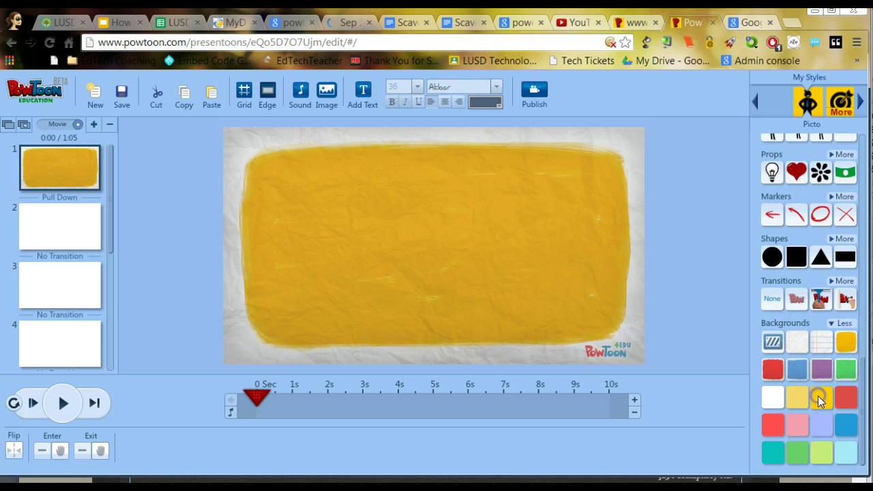
{"action": "left_click", "coordinate": [819, 395]}
{"action": "left_click", "coordinate": [774, 398]}
{"action": "left_click", "coordinate": [821, 343]}
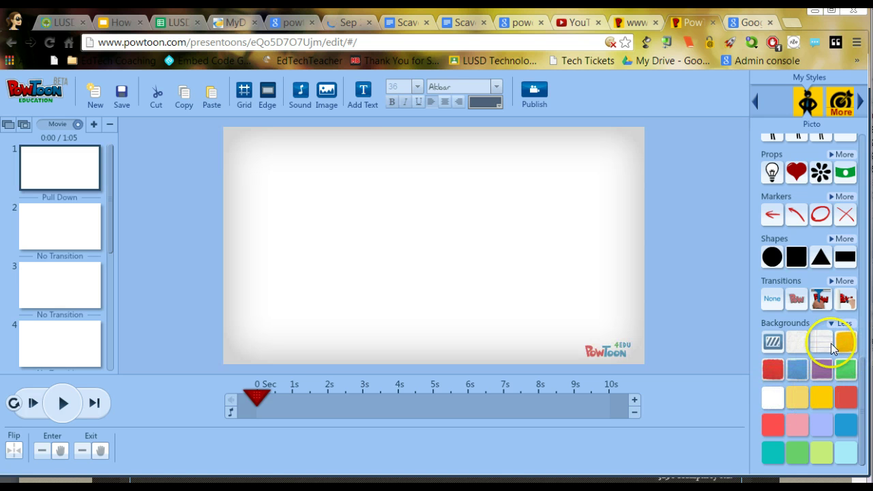
{"action": "left_click", "coordinate": [821, 340]}
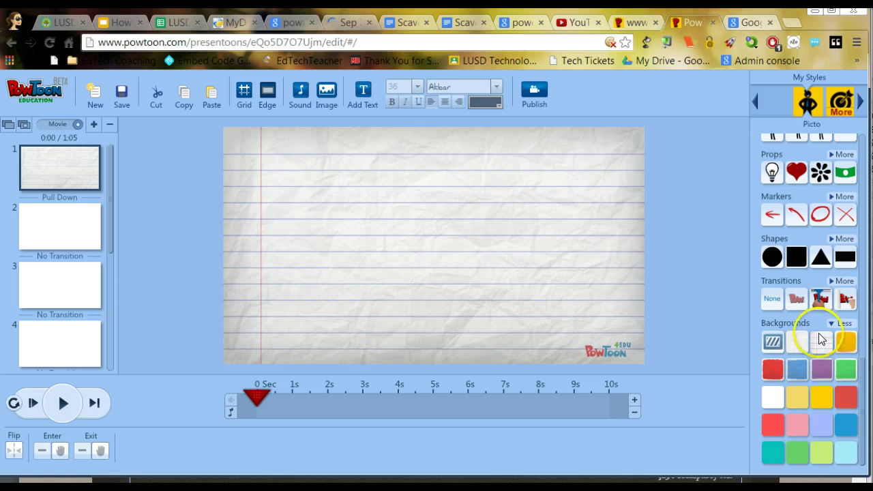
{"action": "left_click", "coordinate": [773, 342]}
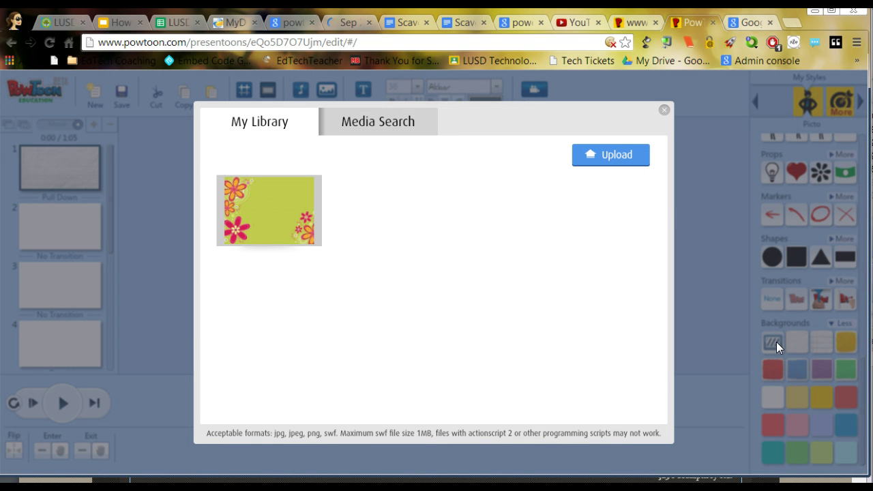
{"action": "left_click", "coordinate": [664, 111]}
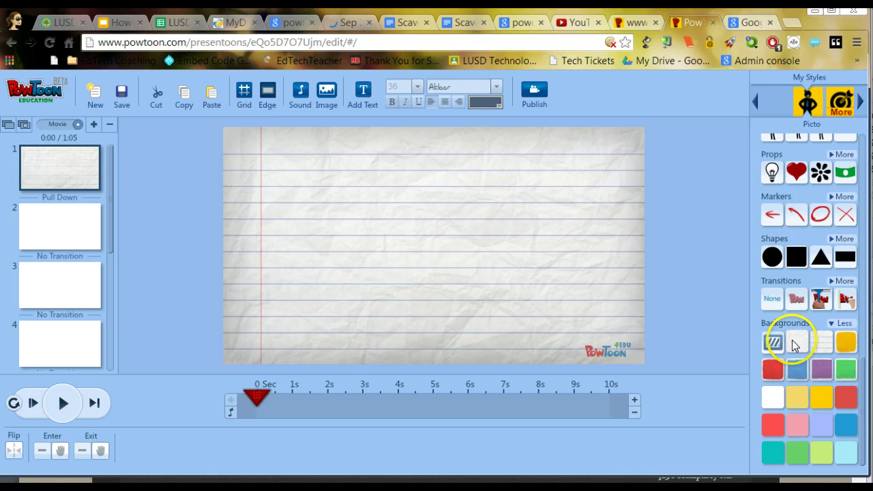
Search Google Images for 'powerpoint background'.
{"action": "left_click", "coordinate": [749, 24]}
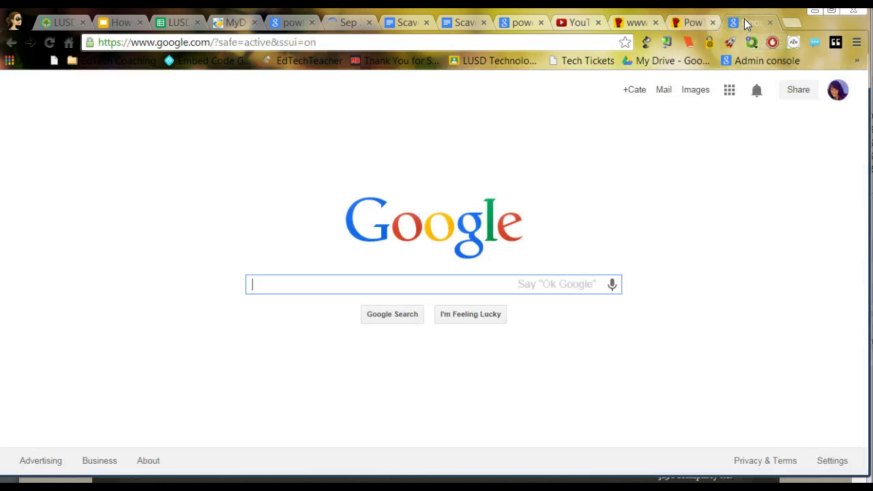
{"action": "left_click", "coordinate": [695, 90]}
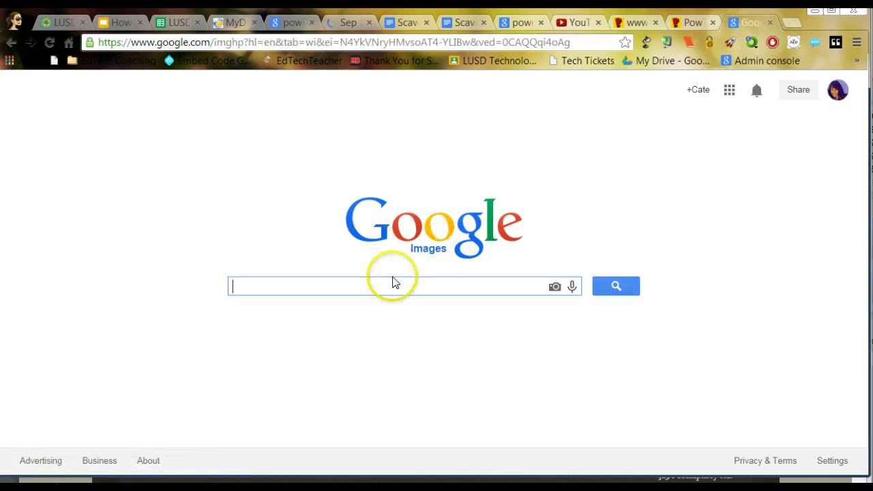
{"action": "type", "text": "powe"}
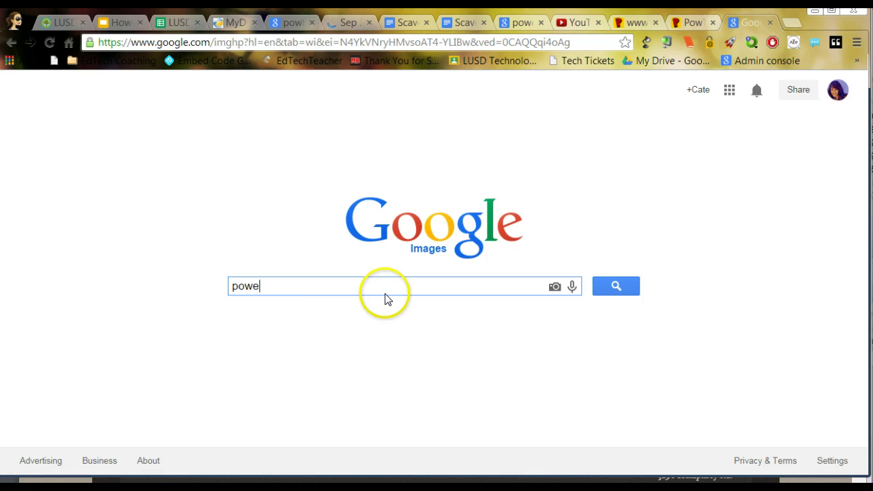
{"action": "type", "text": "rpoint background"}
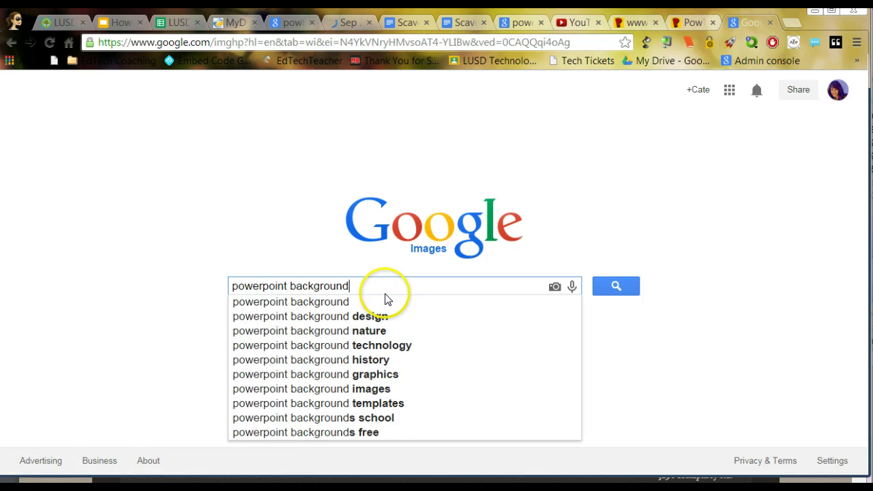
{"action": "key", "text": "Return"}
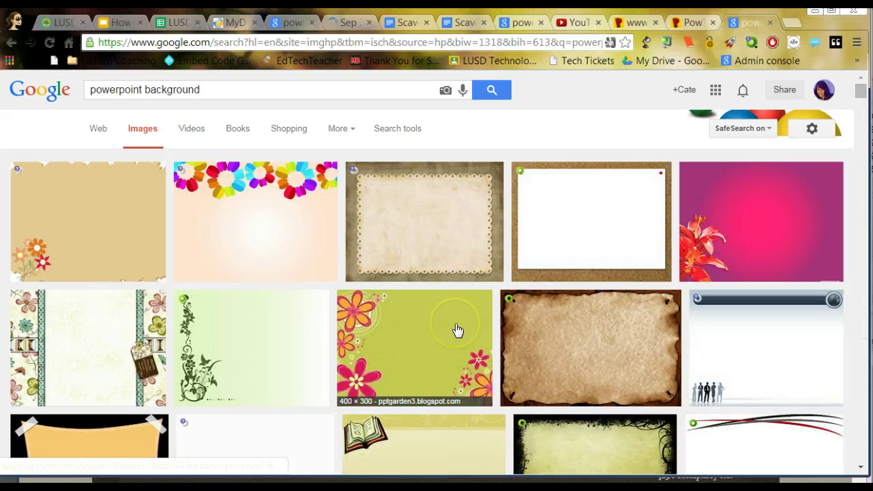
Scroll the results and open the preview of the parchment image with the orange swirl.
{"action": "scroll", "coordinate": [456, 324], "scroll_direction": "down", "scroll_amount": 3}
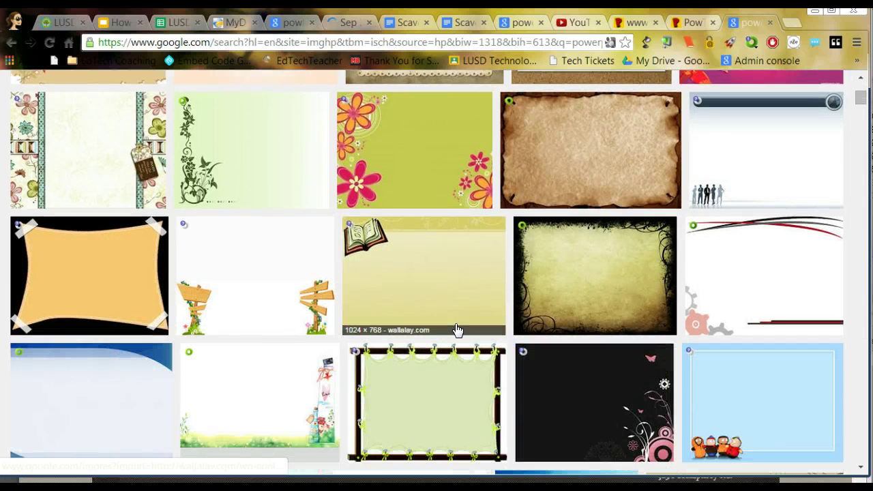
{"action": "scroll", "coordinate": [457, 330], "scroll_direction": "down", "scroll_amount": 1}
{"action": "scroll", "coordinate": [457, 330], "scroll_direction": "down", "scroll_amount": 1}
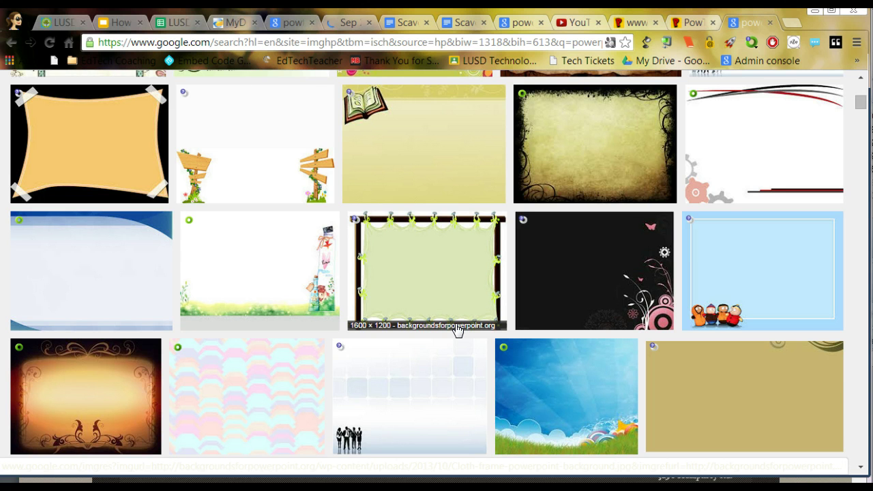
{"action": "scroll", "coordinate": [457, 330], "scroll_direction": "down", "scroll_amount": 1}
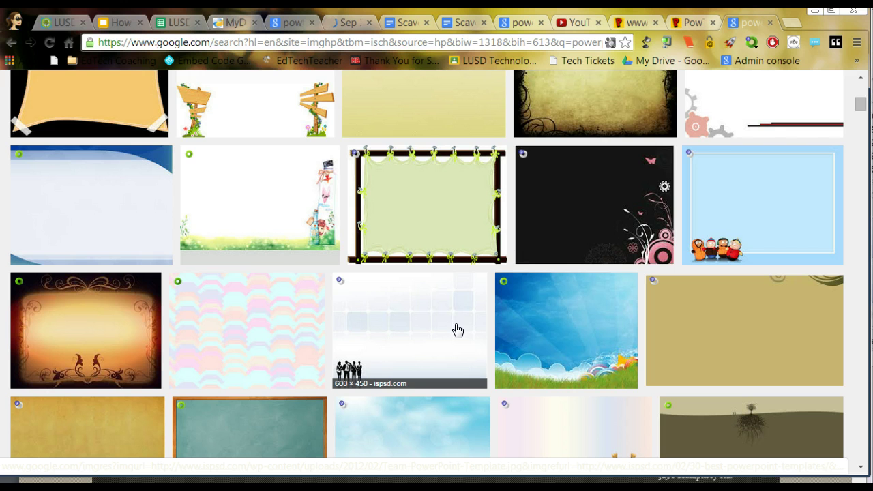
{"action": "scroll", "coordinate": [457, 330], "scroll_direction": "down", "scroll_amount": 3}
{"action": "scroll", "coordinate": [457, 330], "scroll_direction": "down", "scroll_amount": 1}
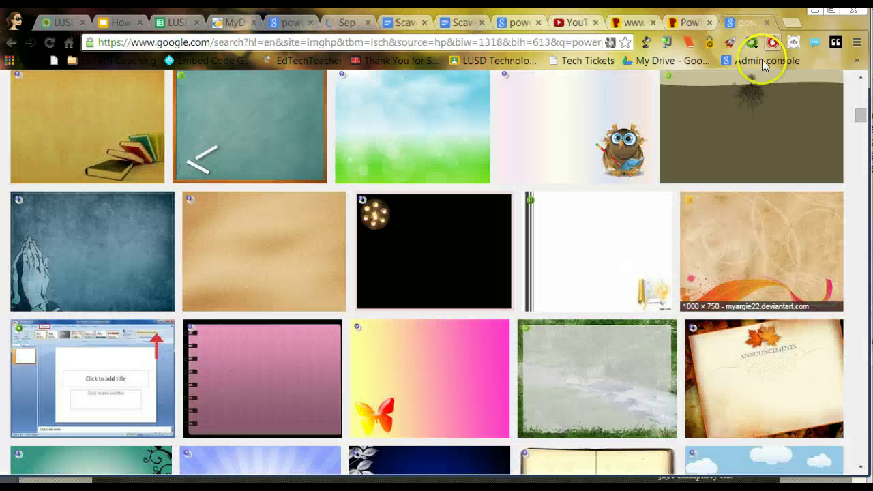
{"action": "left_click", "coordinate": [782, 251]}
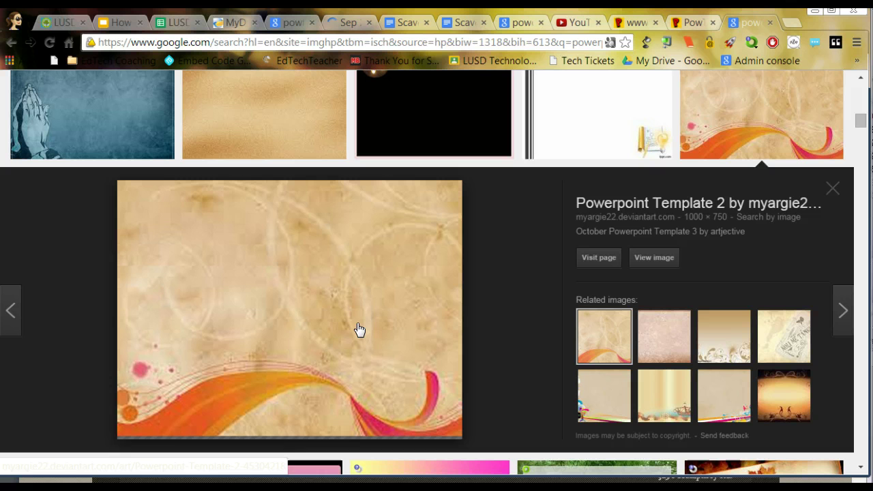
Save the parchment image as 'background 2' in Desktop > Desktop Images > Powerpoint.
{"action": "right_click", "coordinate": [299, 273]}
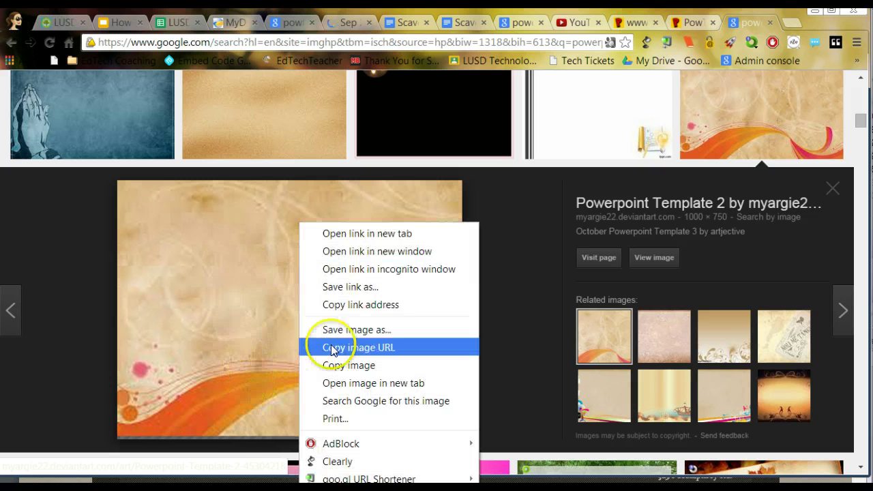
{"action": "left_click", "coordinate": [376, 330]}
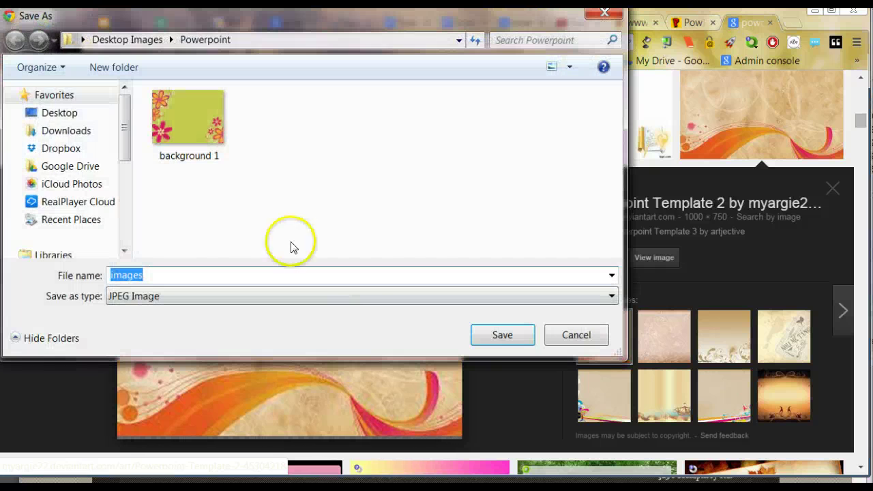
{"action": "left_click", "coordinate": [60, 113]}
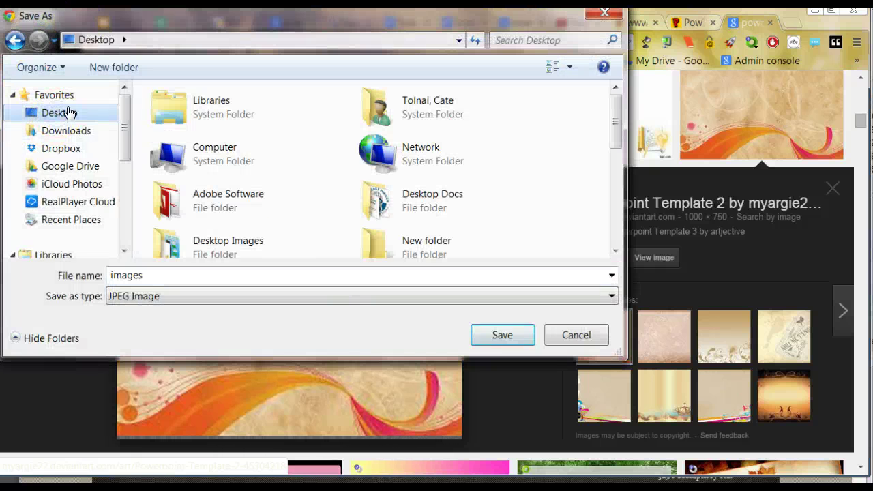
{"action": "left_click_drag", "start_coordinate": [618, 120], "coordinate": [621, 146]}
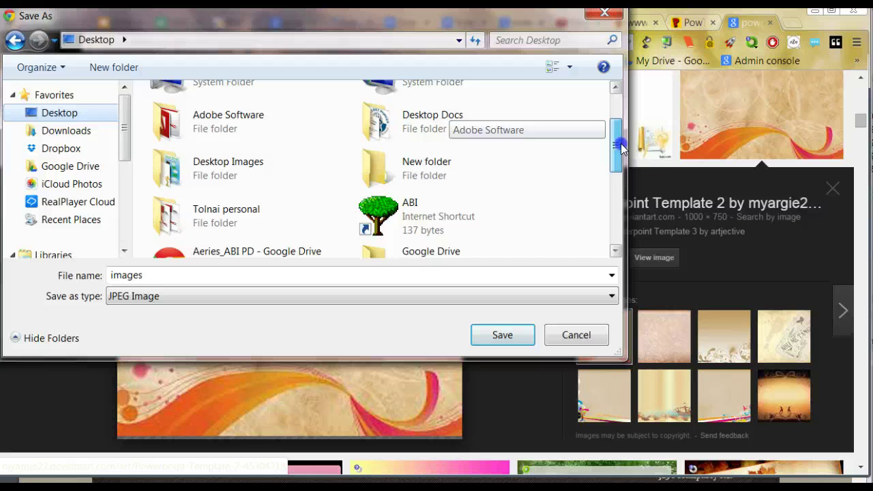
{"action": "left_click", "coordinate": [221, 175]}
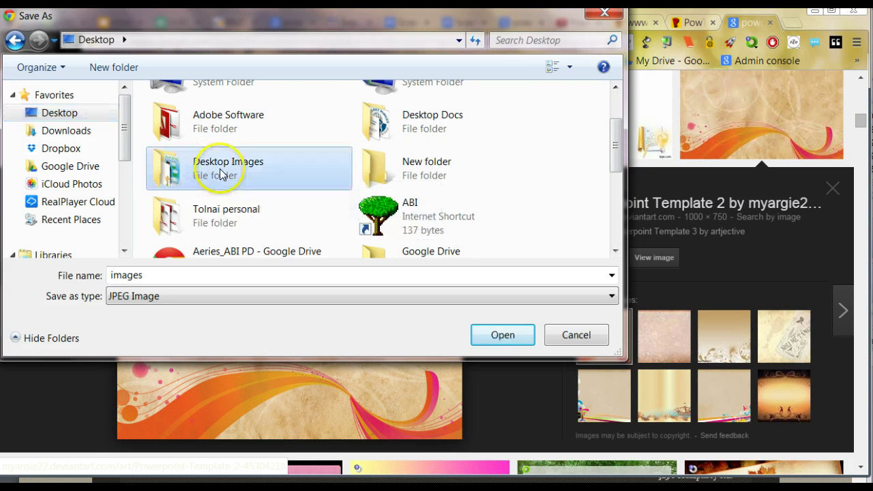
{"action": "double_click", "coordinate": [220, 174]}
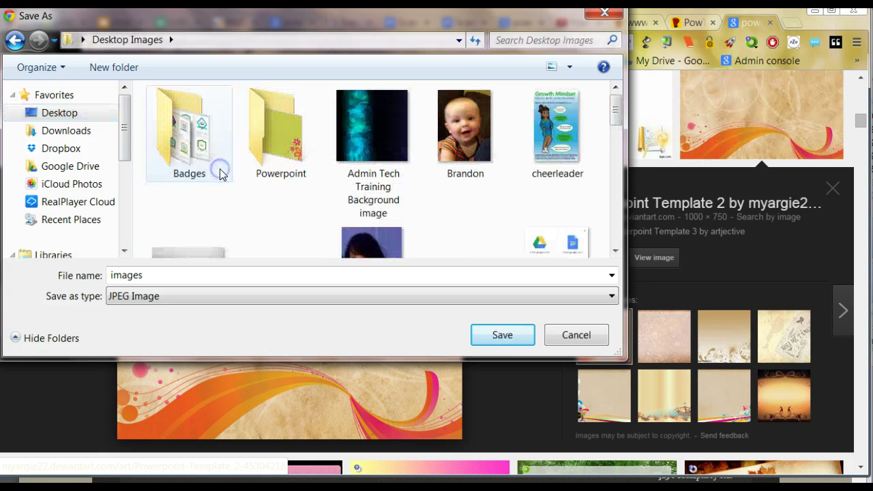
{"action": "double_click", "coordinate": [278, 146]}
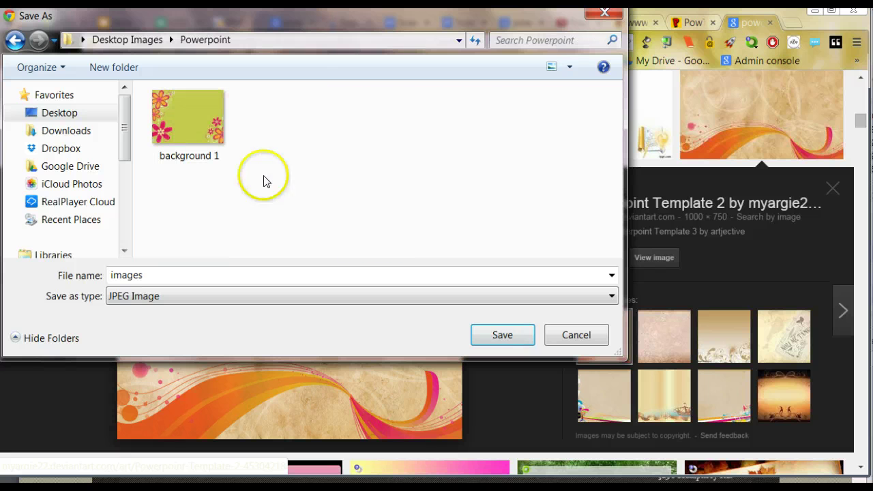
{"action": "left_click_drag", "start_coordinate": [177, 279], "coordinate": [84, 283]}
{"action": "type", "text": "bac"}
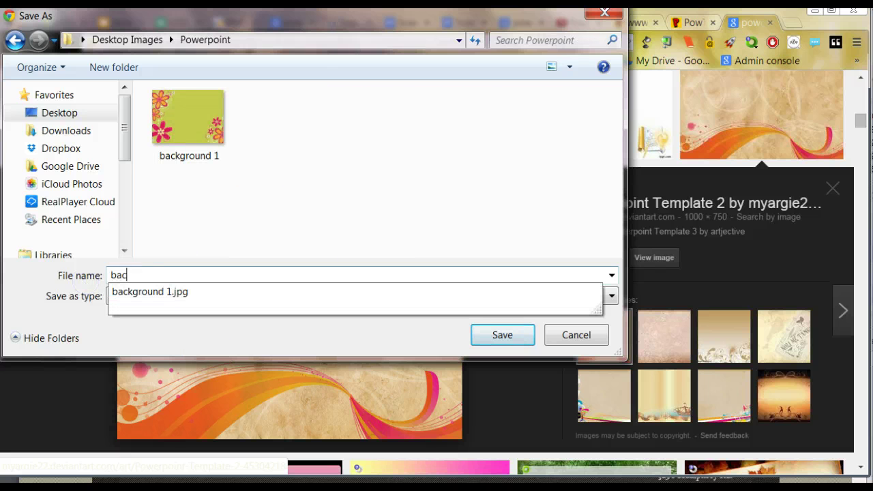
{"action": "type", "text": "kground 2"}
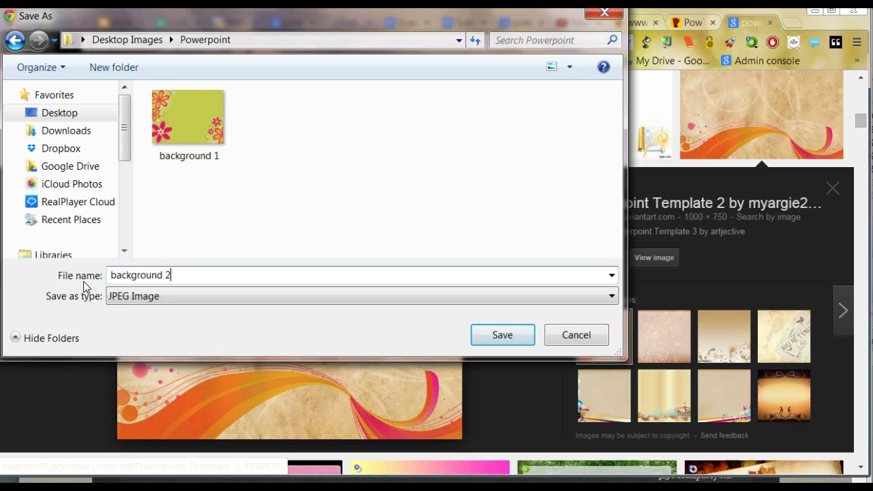
{"action": "key", "text": "Return"}
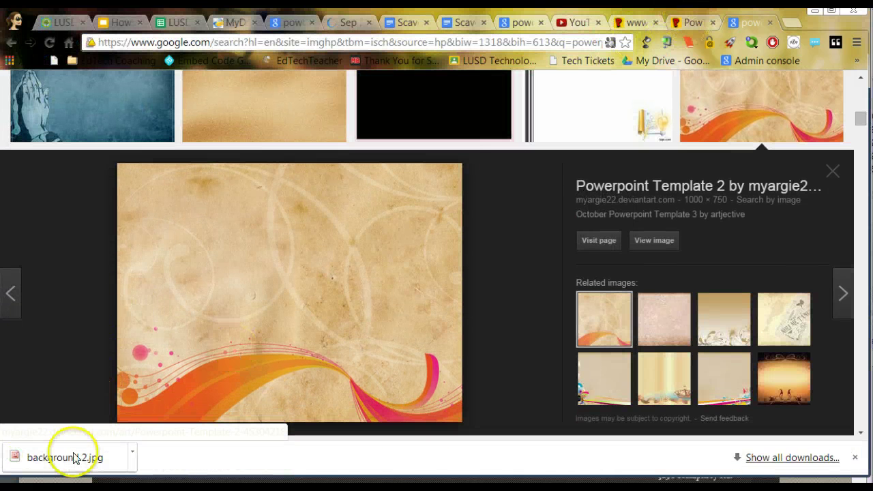
{"action": "left_click", "coordinate": [688, 24]}
Upload the 'background 2' image to PowToon and insert it as slide 1's background.
{"action": "left_click", "coordinate": [775, 343]}
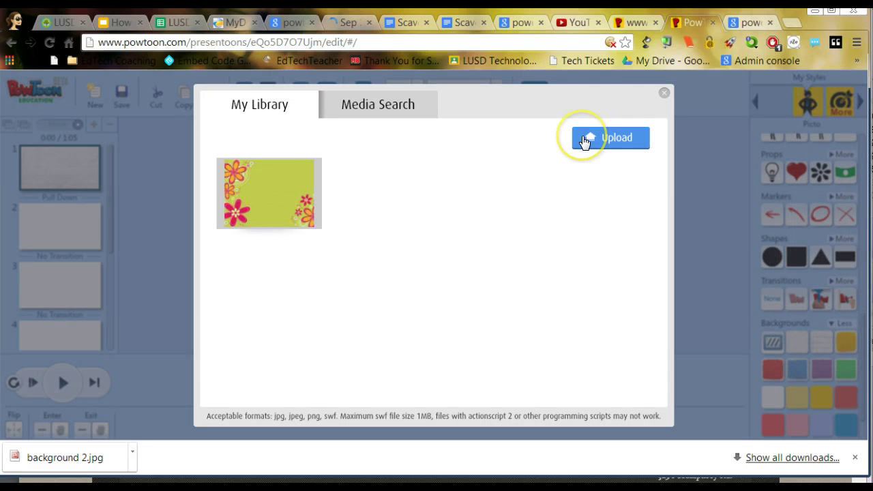
{"action": "left_click", "coordinate": [585, 140]}
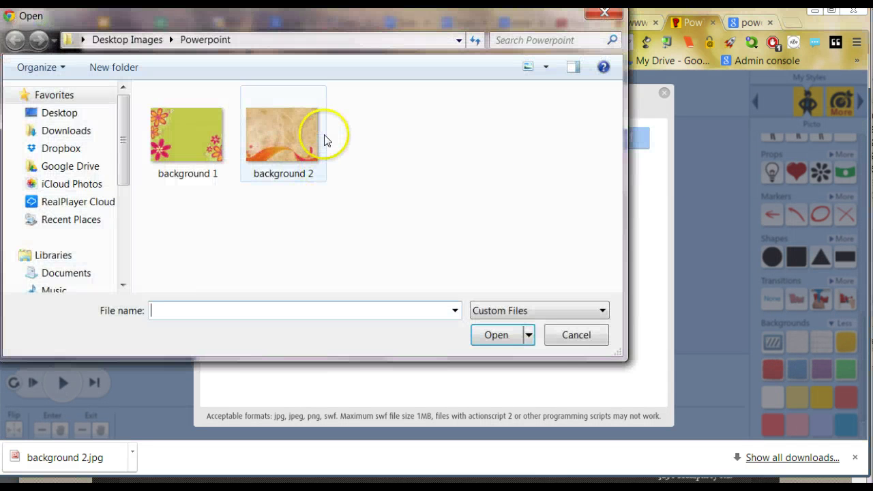
{"action": "left_click", "coordinate": [273, 143]}
{"action": "left_click", "coordinate": [487, 334]}
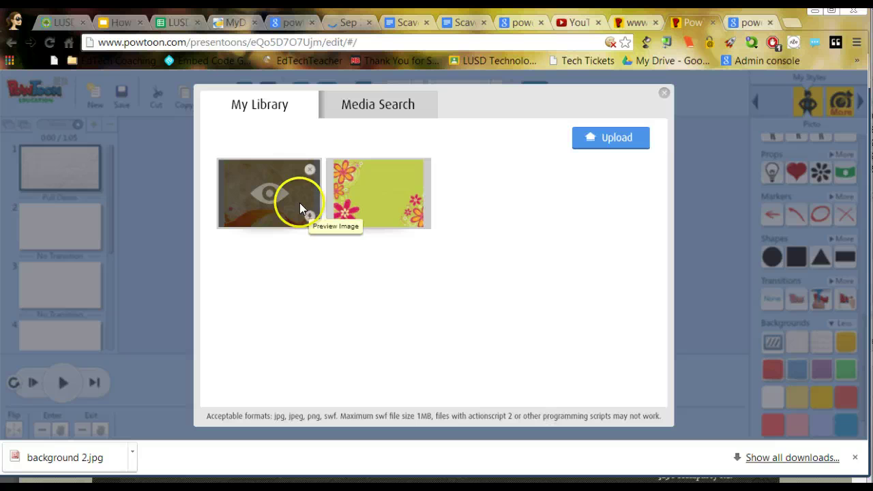
{"action": "left_click", "coordinate": [258, 191]}
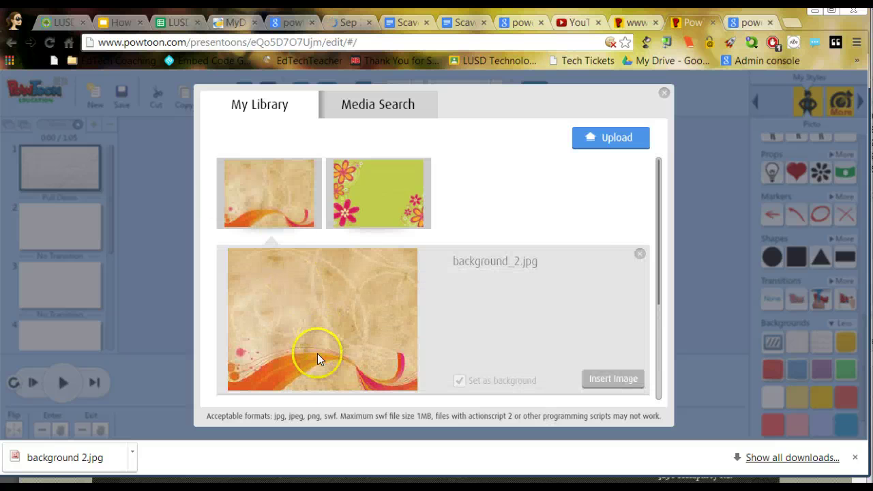
{"action": "left_click", "coordinate": [612, 380]}
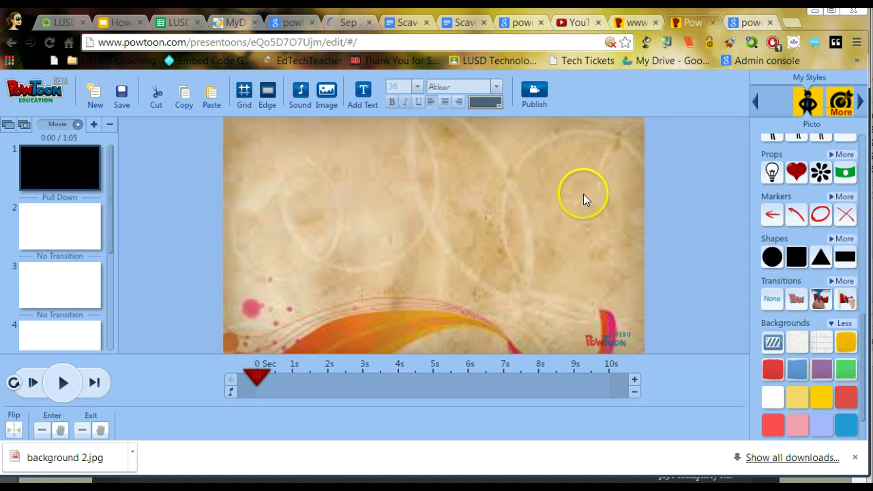
Set background_2.jpg as the background of slide 2.
{"action": "left_click", "coordinate": [53, 227]}
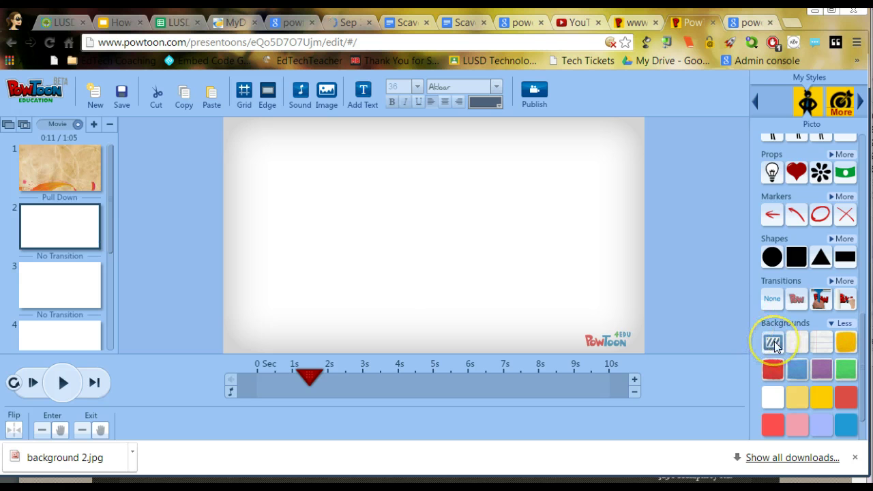
{"action": "left_click", "coordinate": [774, 341]}
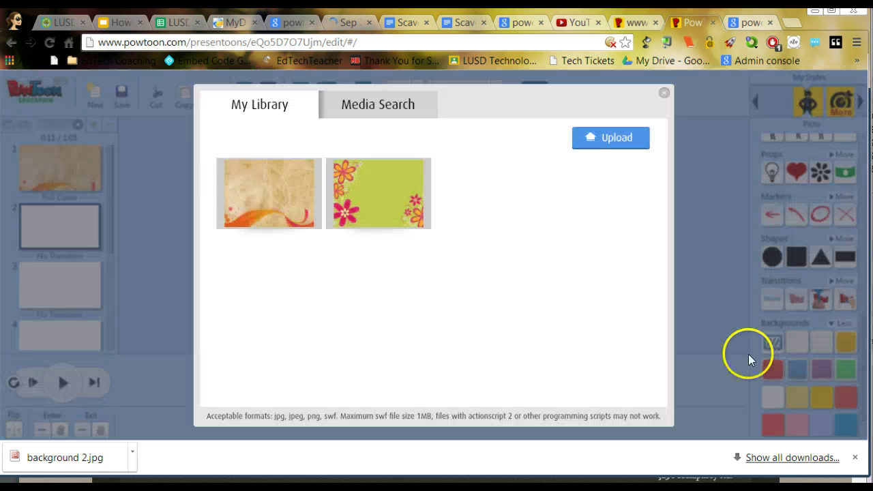
{"action": "left_click", "coordinate": [284, 205]}
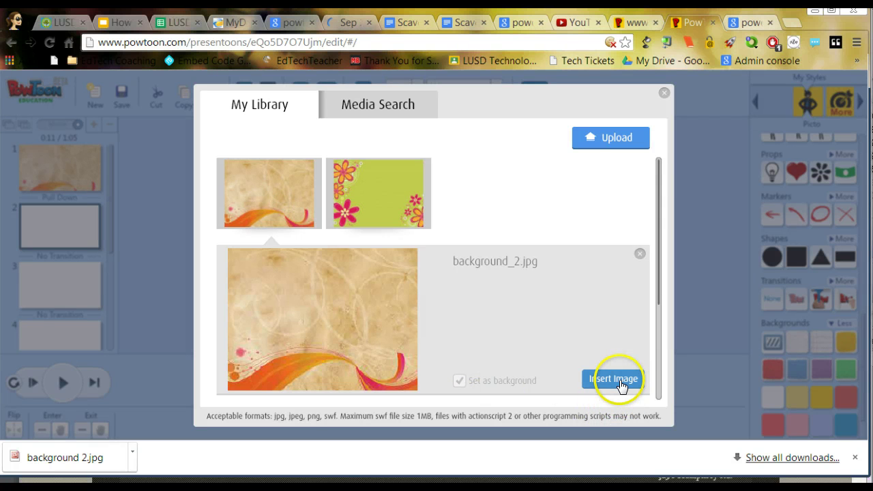
{"action": "left_click", "coordinate": [620, 386]}
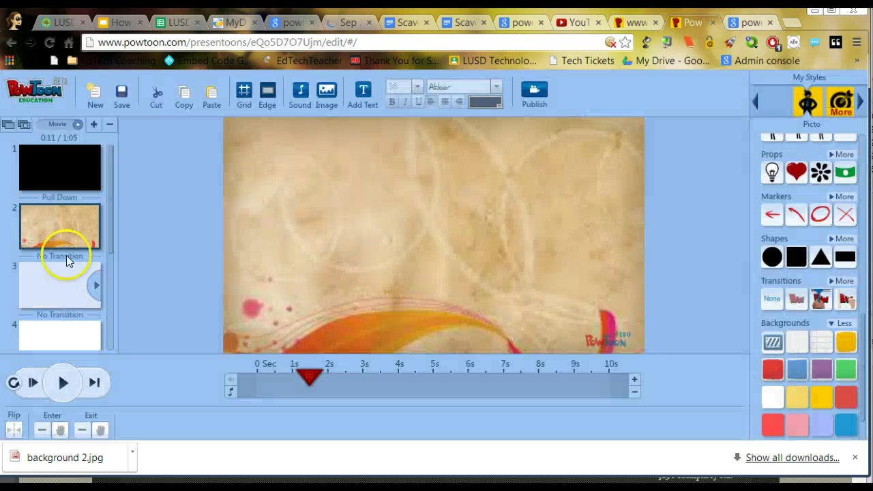
{"action": "left_click", "coordinate": [75, 161]}
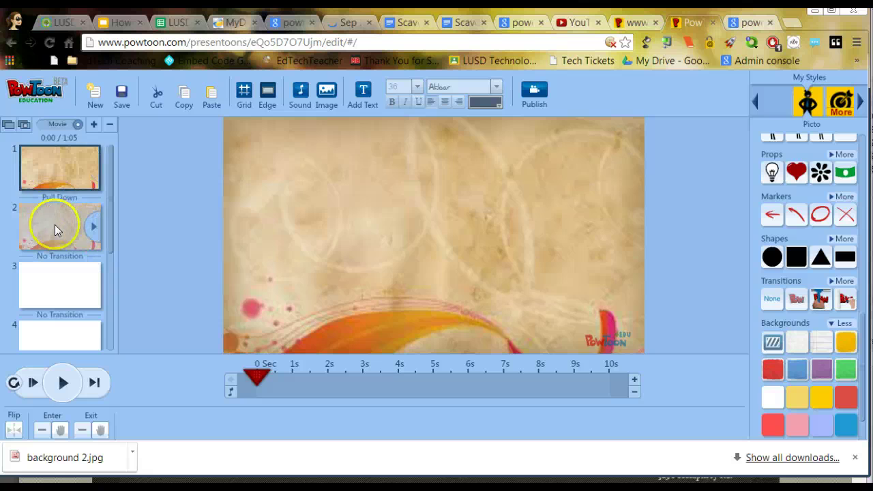
{"action": "left_click", "coordinate": [55, 225]}
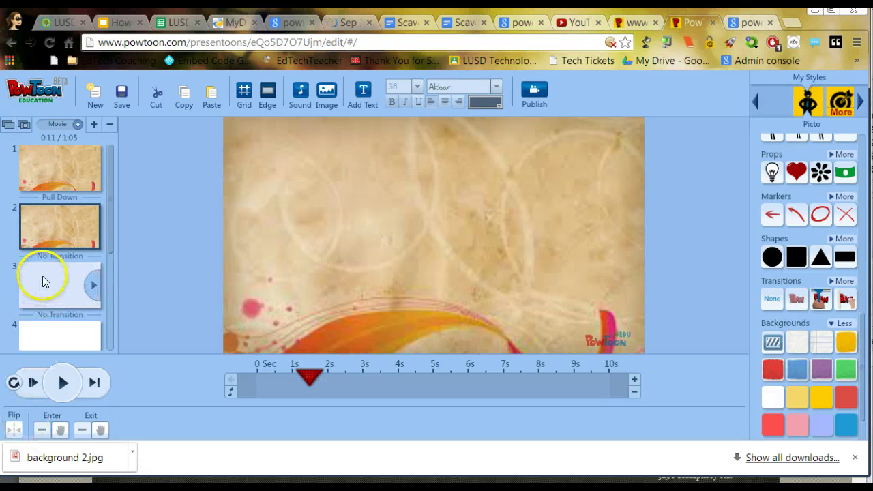
Copy the parchment image's URL from the Google Images preview.
{"action": "left_click", "coordinate": [740, 24]}
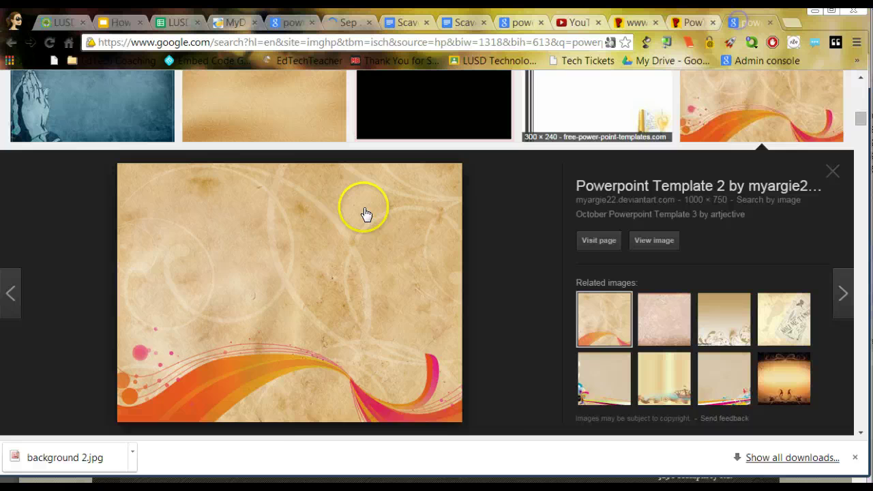
{"action": "right_click", "coordinate": [343, 222]}
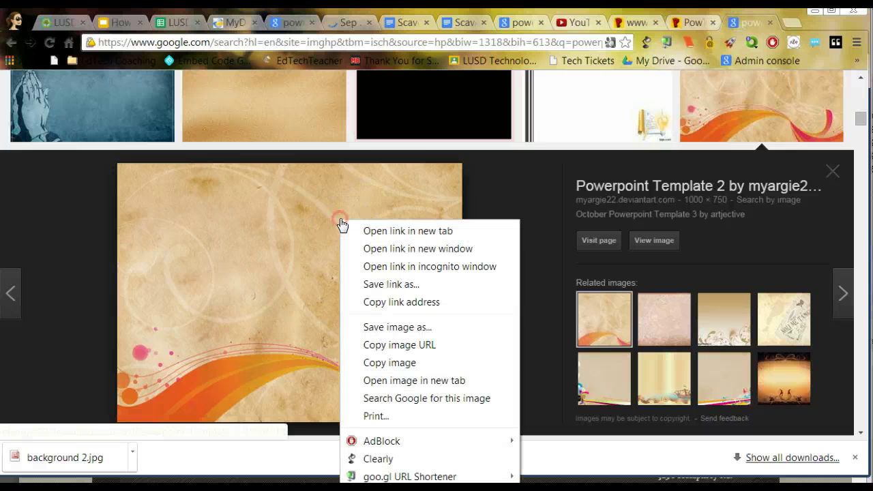
{"action": "left_click", "coordinate": [374, 345]}
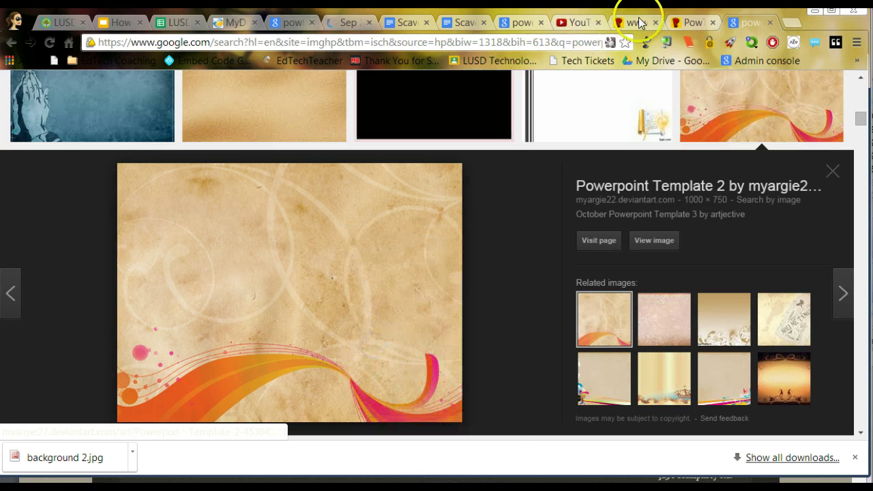
Add a new text box to slide 2 in PowToon.
{"action": "left_click", "coordinate": [692, 24]}
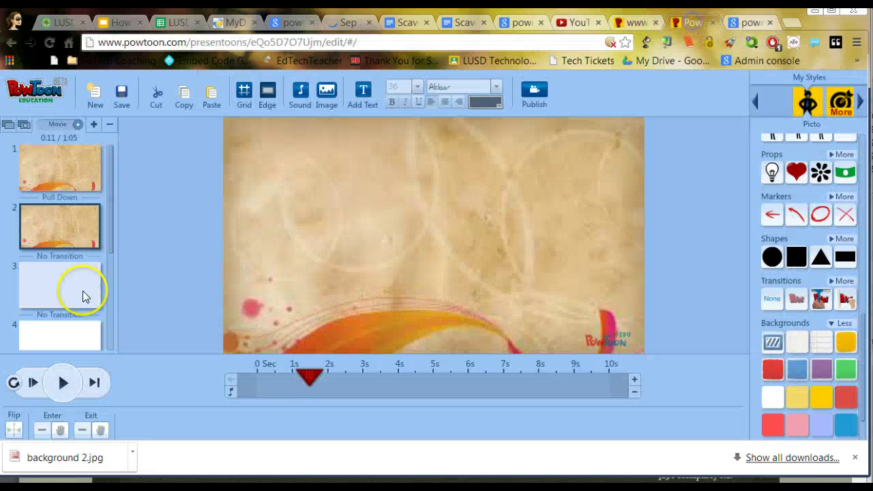
{"action": "left_click", "coordinate": [362, 96]}
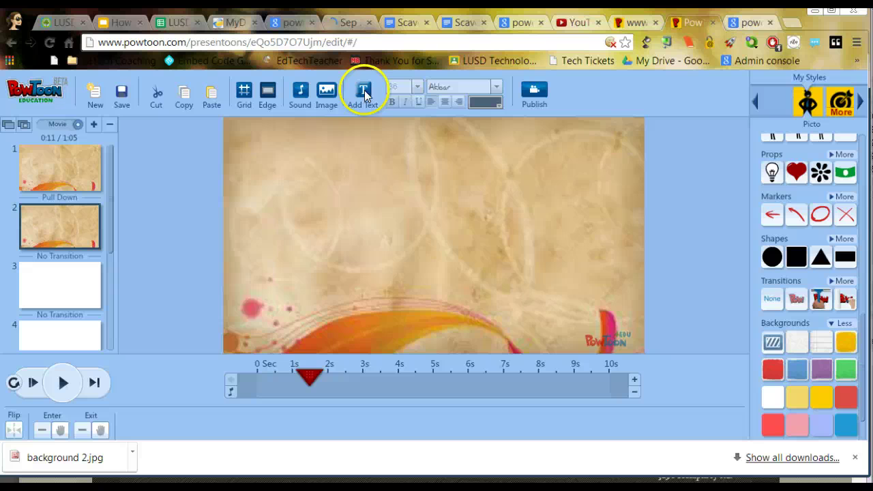
{"action": "left_click", "coordinate": [340, 182]}
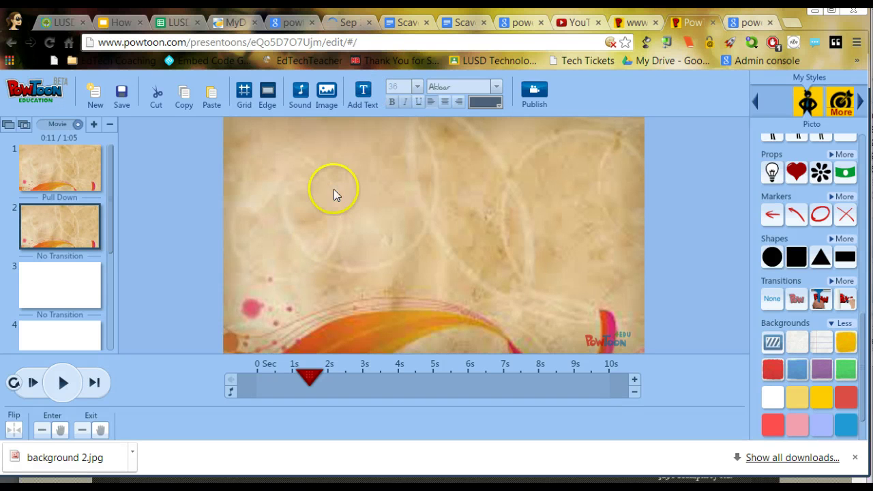
{"action": "left_click", "coordinate": [361, 92]}
Replace its text with 'Background Image:' plus the pasted deviantart URL and move it toward the top-left.
{"action": "double_click", "coordinate": [356, 238]}
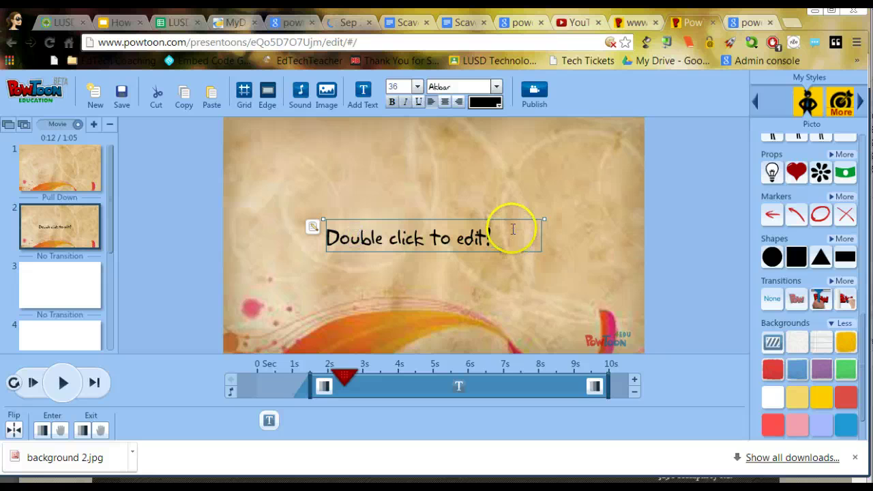
{"action": "left_click_drag", "start_coordinate": [510, 228], "coordinate": [227, 233]}
{"action": "type", "text": "Back"}
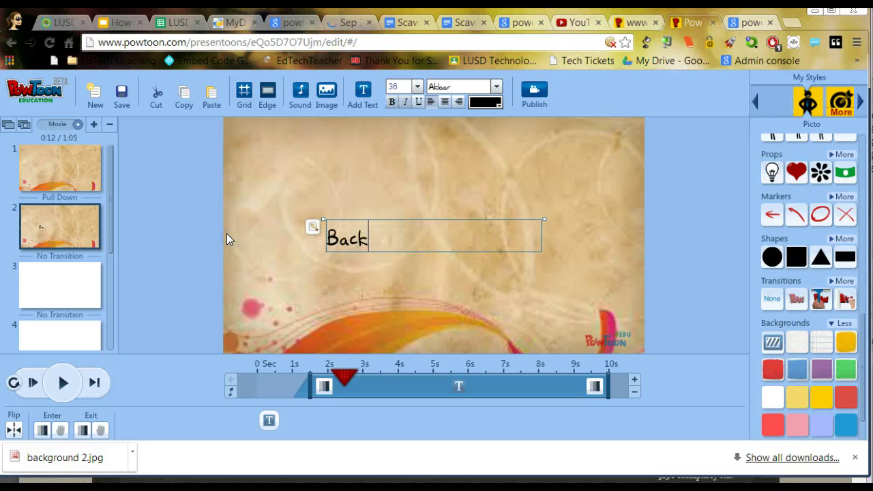
{"action": "type", "text": "ground Imag"}
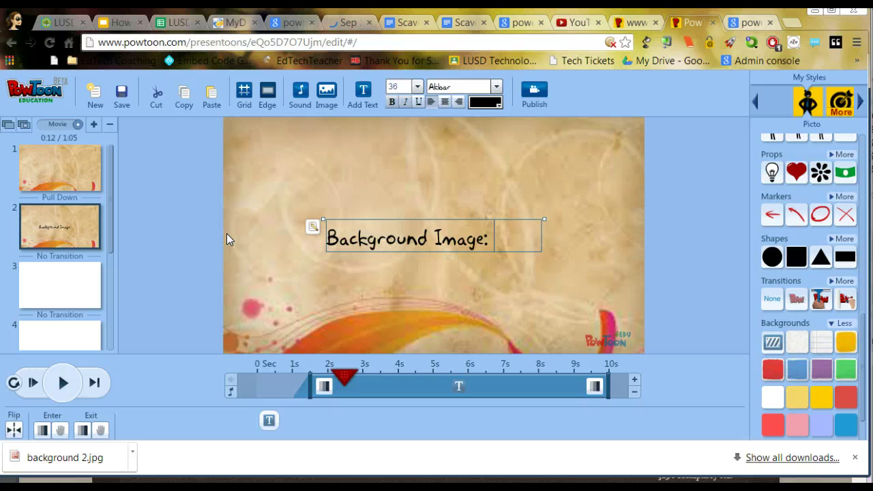
{"action": "type", "text": "e:"}
{"action": "key", "text": "ctrl+v"}
{"action": "left_click", "coordinate": [560, 236]}
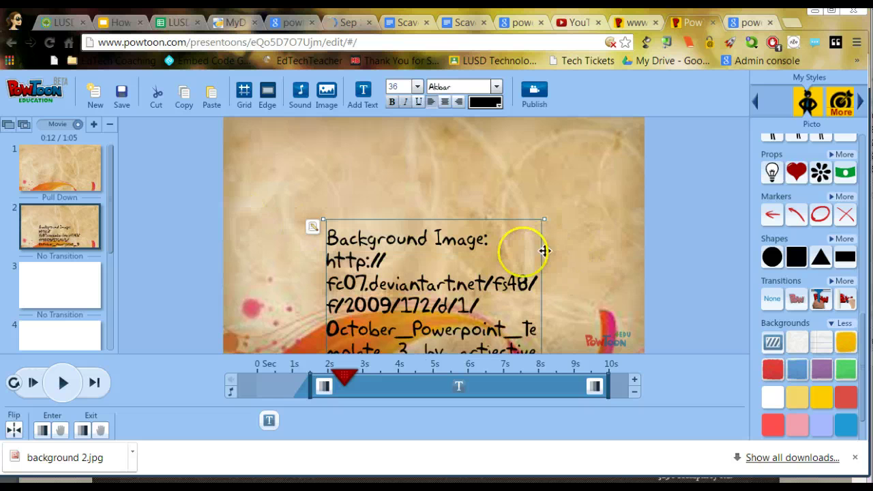
{"action": "left_click", "coordinate": [536, 219]}
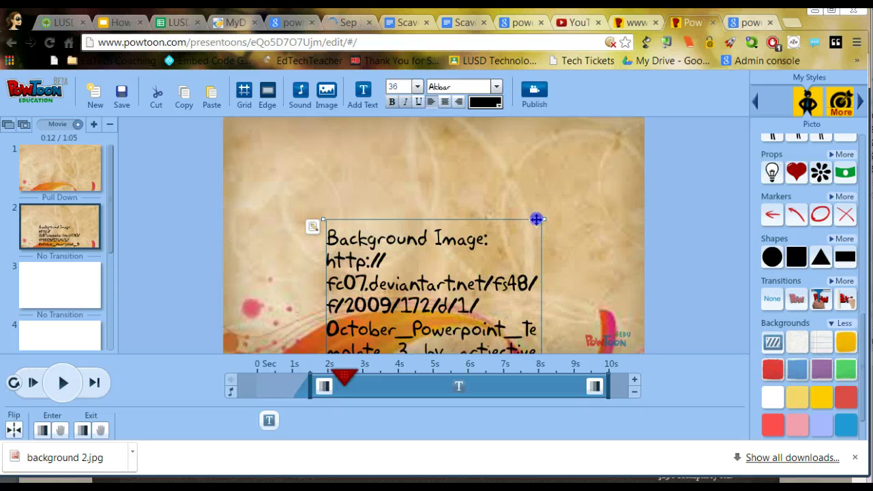
{"action": "left_click_drag", "start_coordinate": [537, 219], "coordinate": [489, 138]}
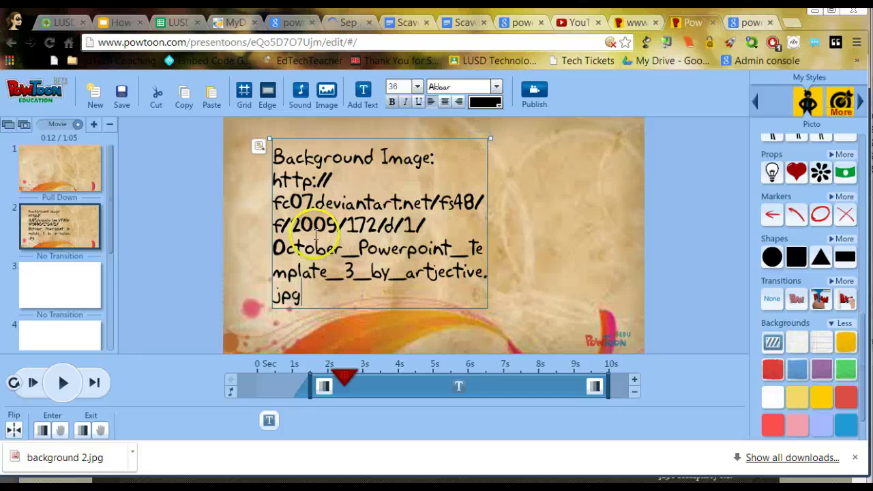
Set the 'Background Image:' credit text to font size 18 in the Text Effect Manager.
{"action": "left_click", "coordinate": [260, 146]}
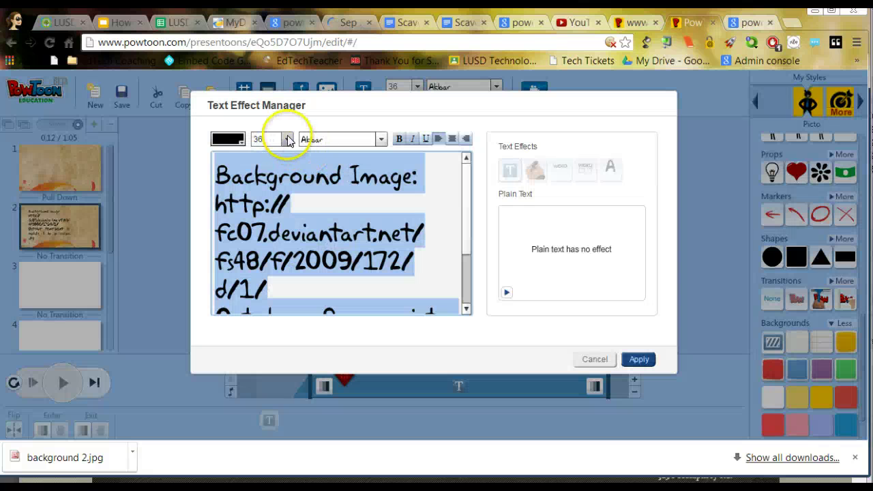
{"action": "left_click", "coordinate": [288, 140]}
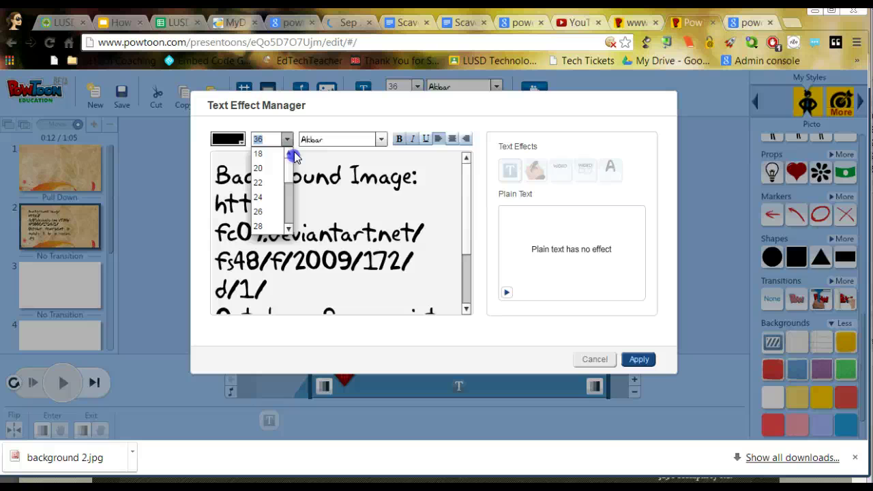
{"action": "left_click", "coordinate": [272, 153]}
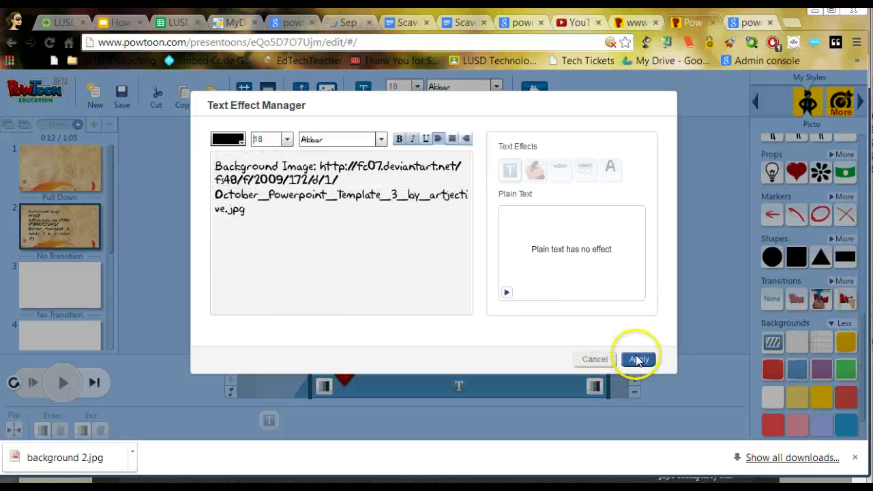
{"action": "left_click", "coordinate": [638, 361]}
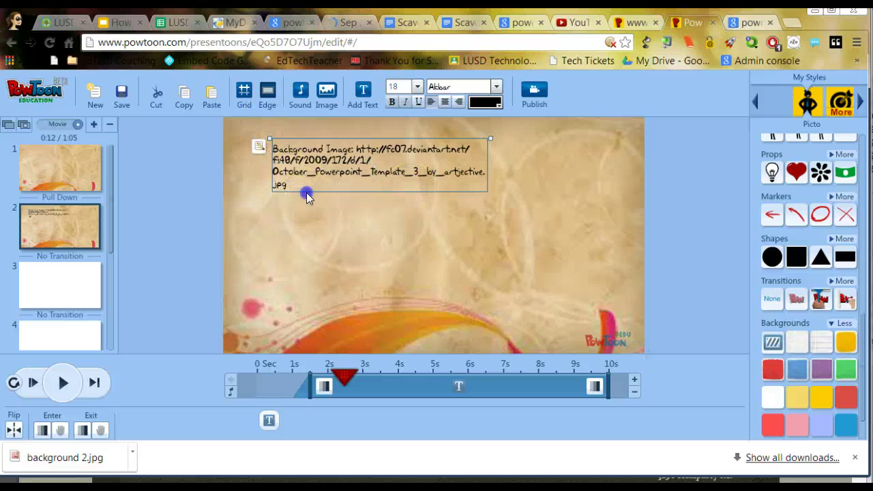
{"action": "left_click", "coordinate": [302, 185]}
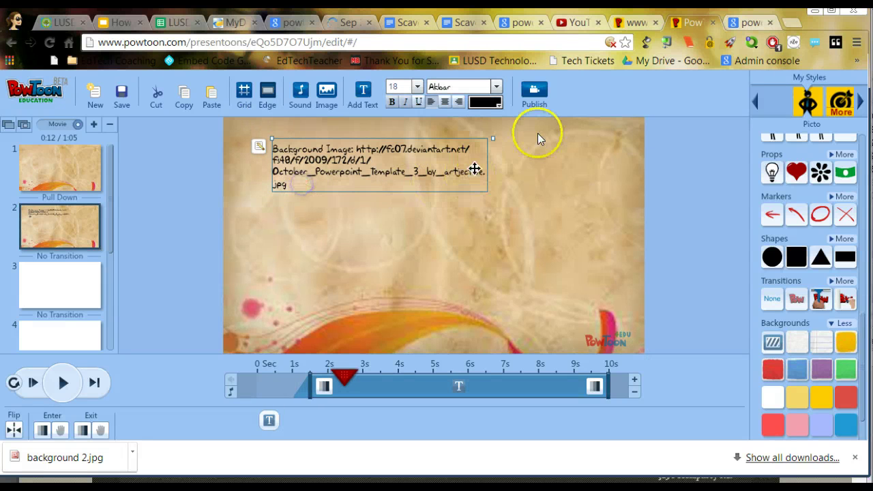